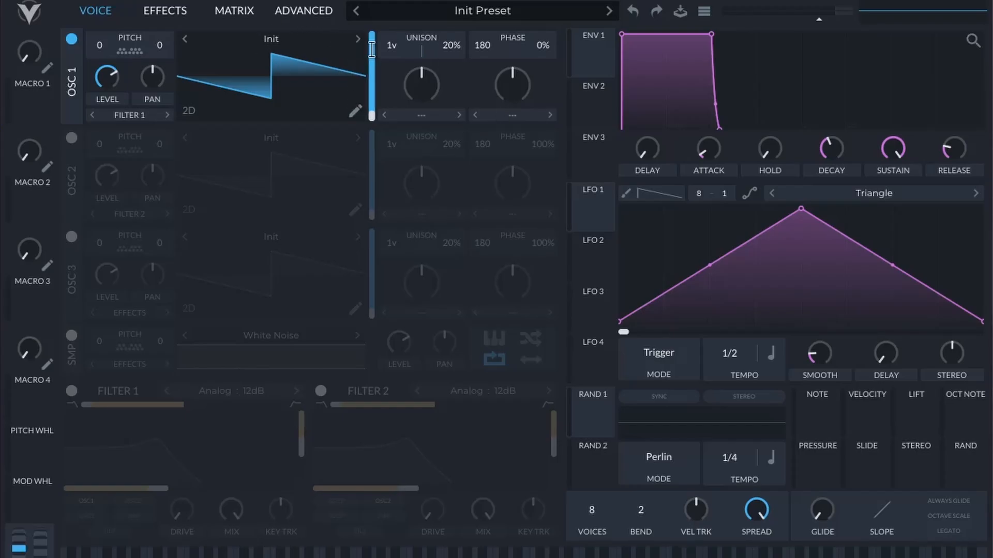
Load the Basic Shapes wavetable into oscillator 1 and move its frame position to the square wave.
left_click(303, 35)
left_click(647, 71)
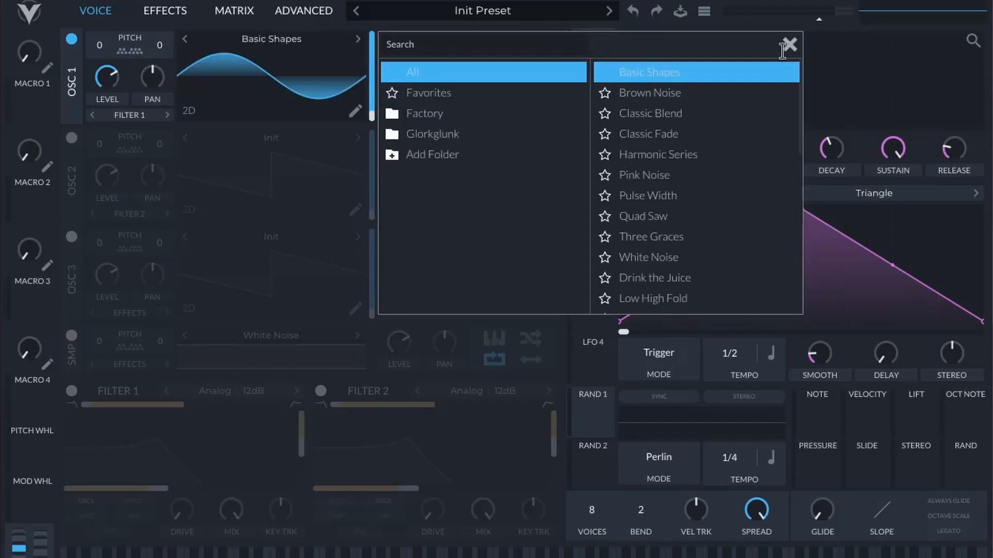
left_click(787, 45)
left_click_drag(368, 113, 388, 55)
Enable oscillator 2 and load the Basic Shapes wavetable, keeping the sine wave frame.
left_click(71, 137)
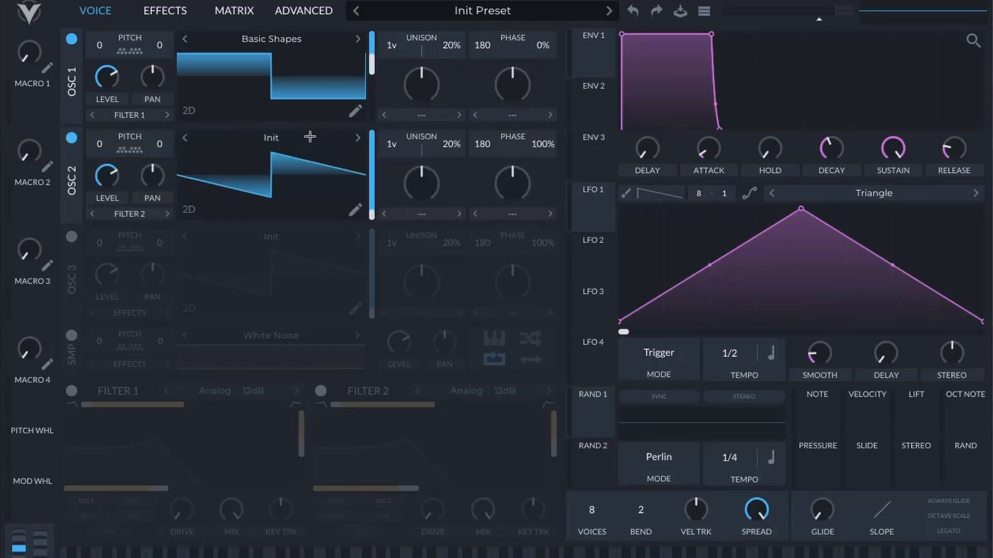
left_click(310, 136)
left_click(675, 166)
left_click(786, 143)
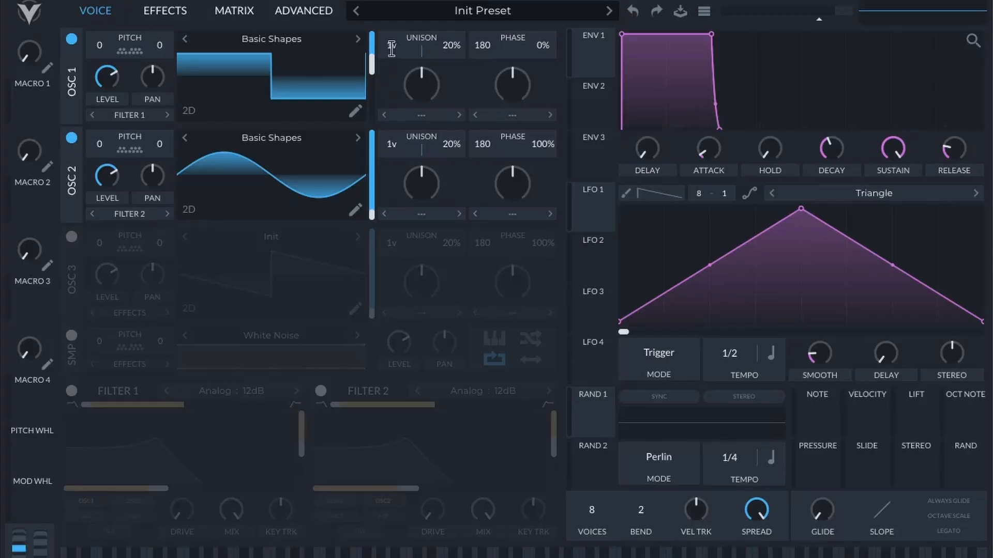
Set oscillator 1's unison to 2 voices with 2% detune.
left_click_drag(391, 49, 403, 35)
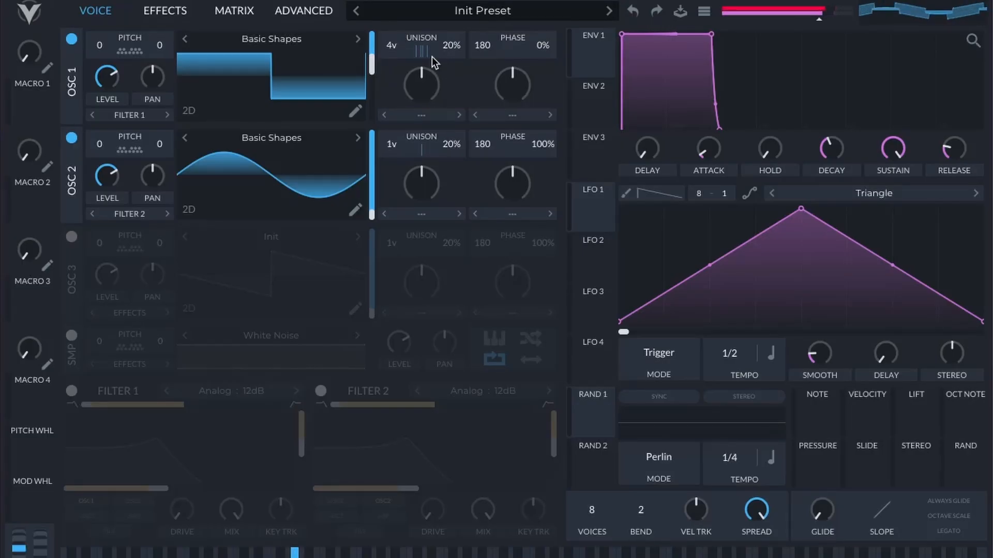
mouse_move(451, 47)
left_mouse_down()
mouse_move(450, 66)
mouse_move(453, 51)
left_mouse_up()
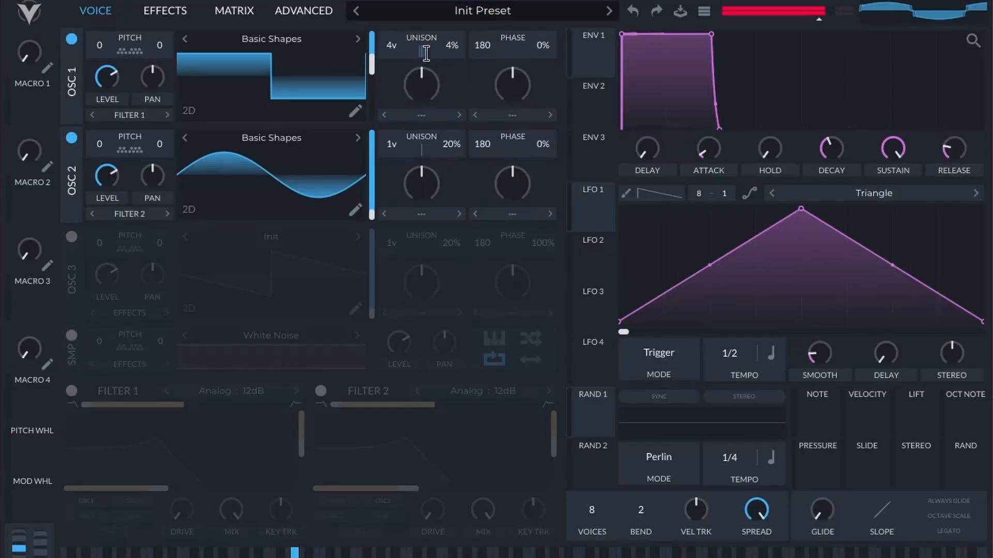
left_click_drag(424, 54, 411, 110)
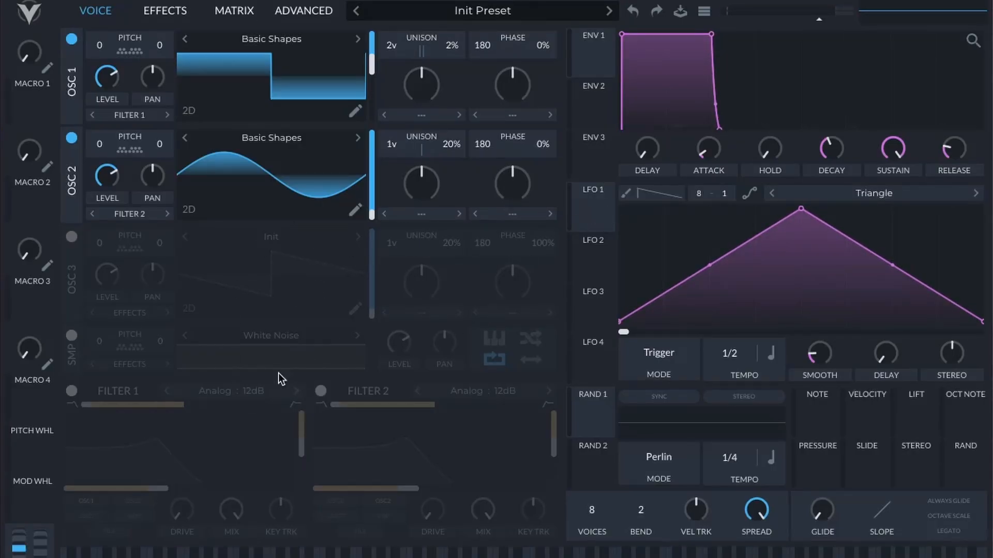
Enable Filter 1 with the Analog 12dB type.
left_click(72, 391)
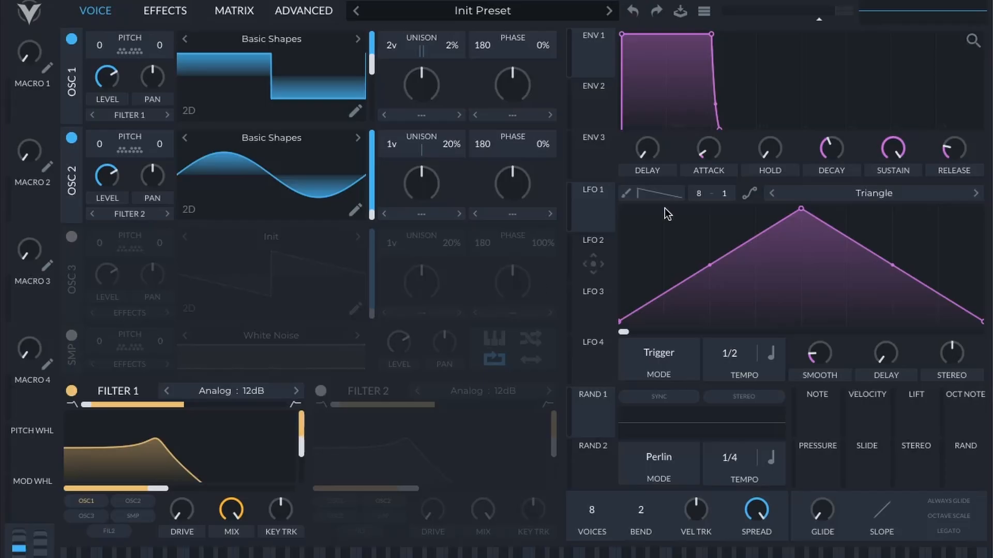
left_click_drag(597, 213, 187, 497)
mouse_move(181, 474)
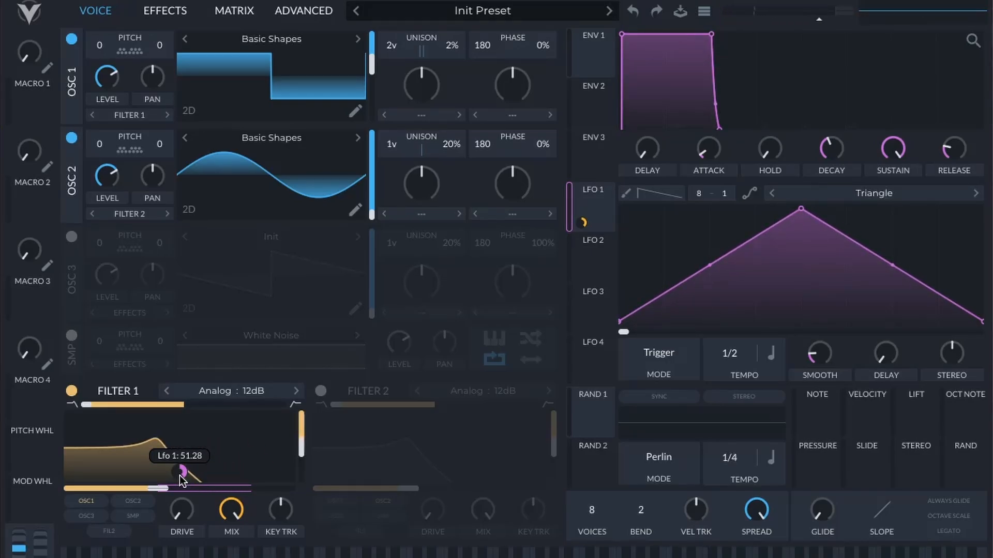
right_click(180, 474)
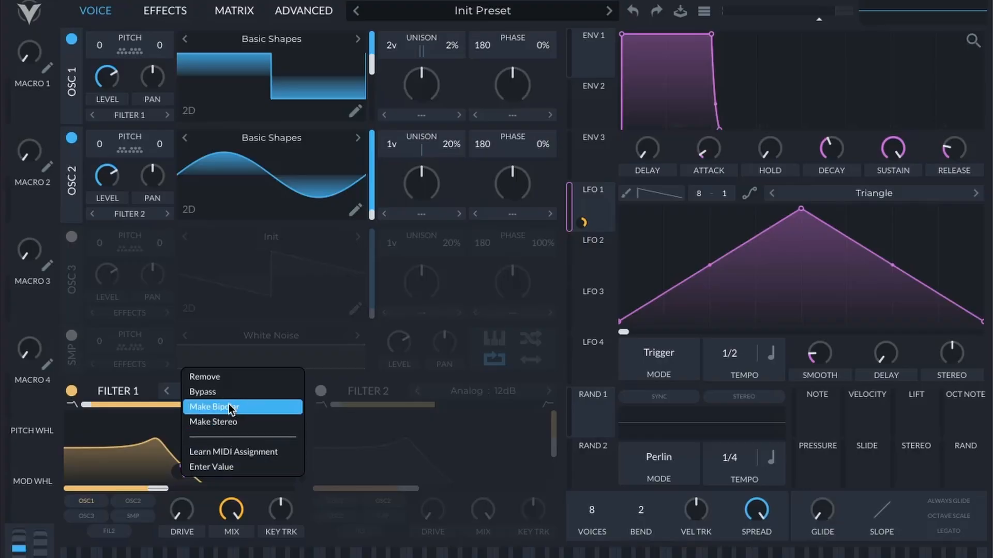
left_click(218, 376)
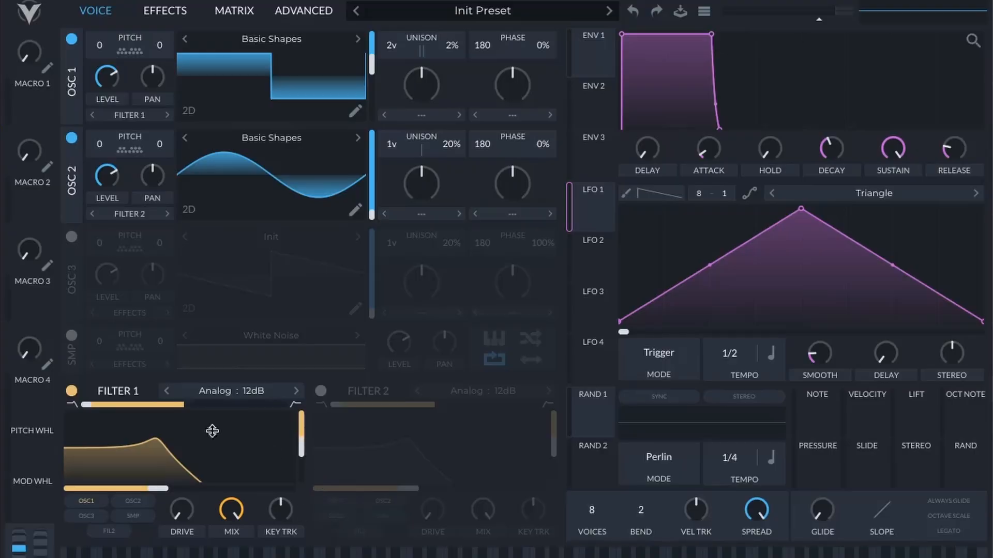
Assign the mod wheel to Filter 1's cutoff and adjust the modulation amount while testing the sound.
left_click(33, 506)
left_click_drag(32, 508, 165, 488)
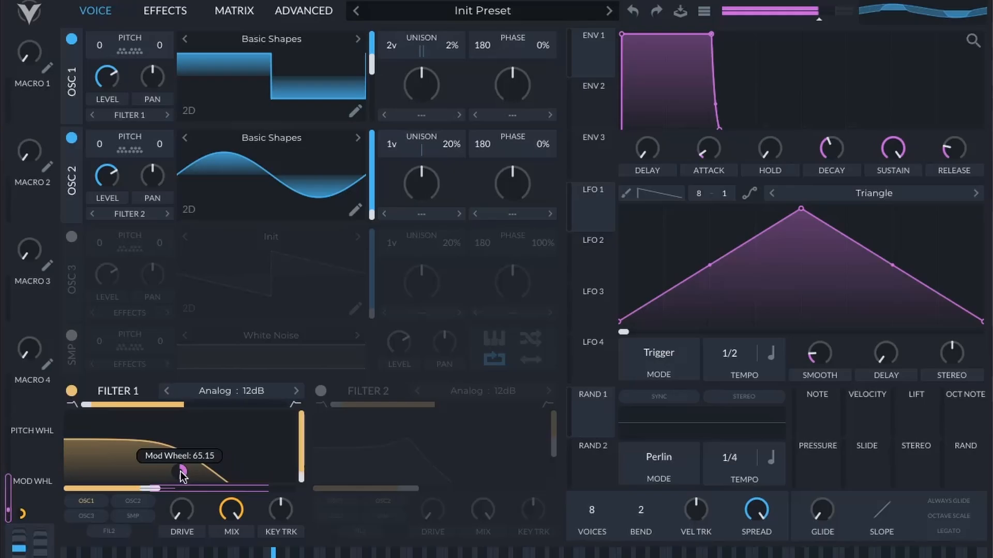
left_click_drag(181, 473, 181, 493)
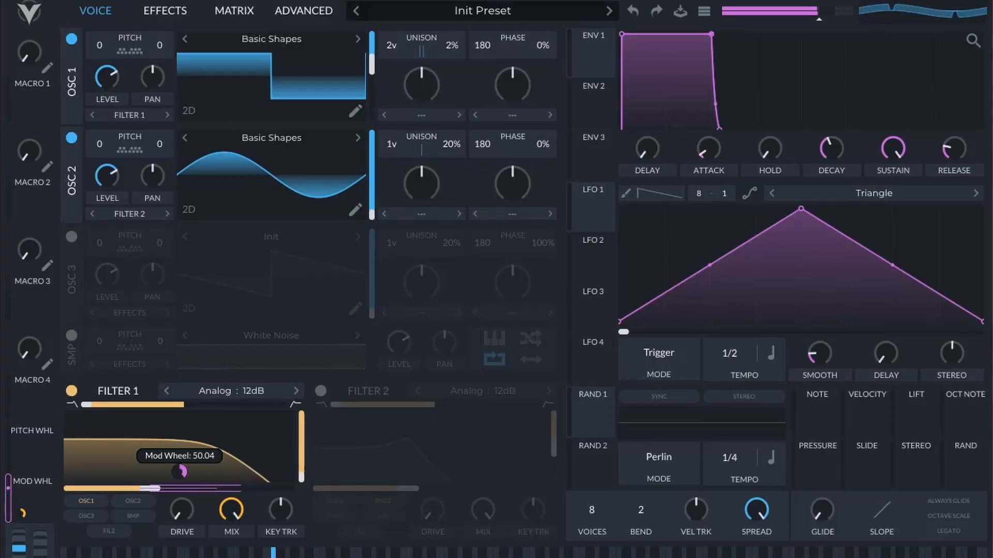
left_click_drag(181, 493, 181, 458)
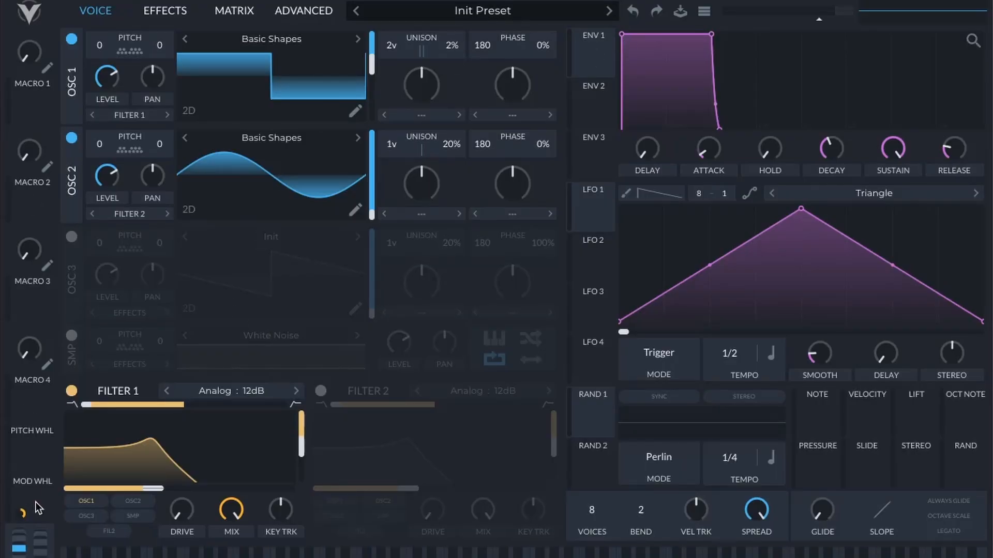
Enable the Soft Clip Distortion effect, adjust its drive, and assign the mod wheel to modulate the drive.
left_click(164, 11)
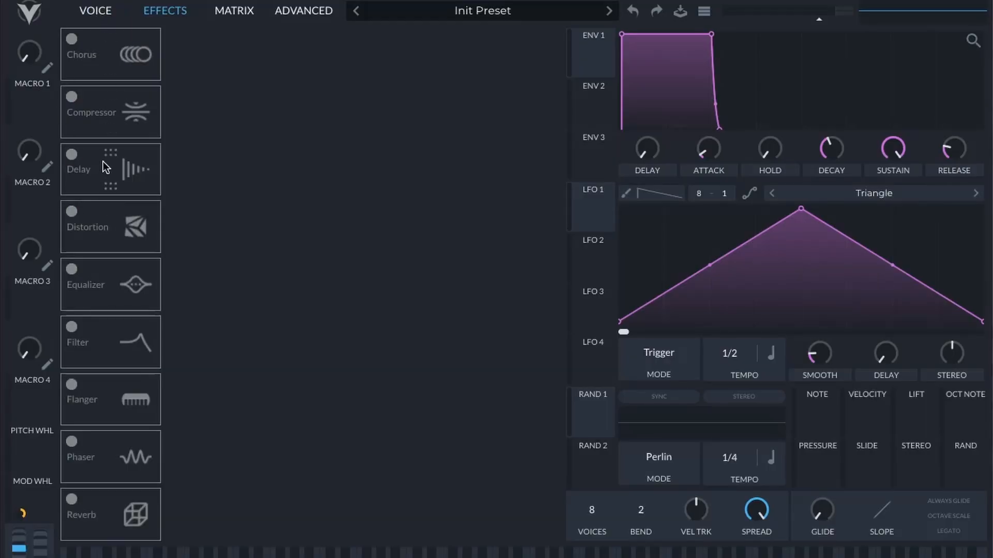
left_click(73, 208)
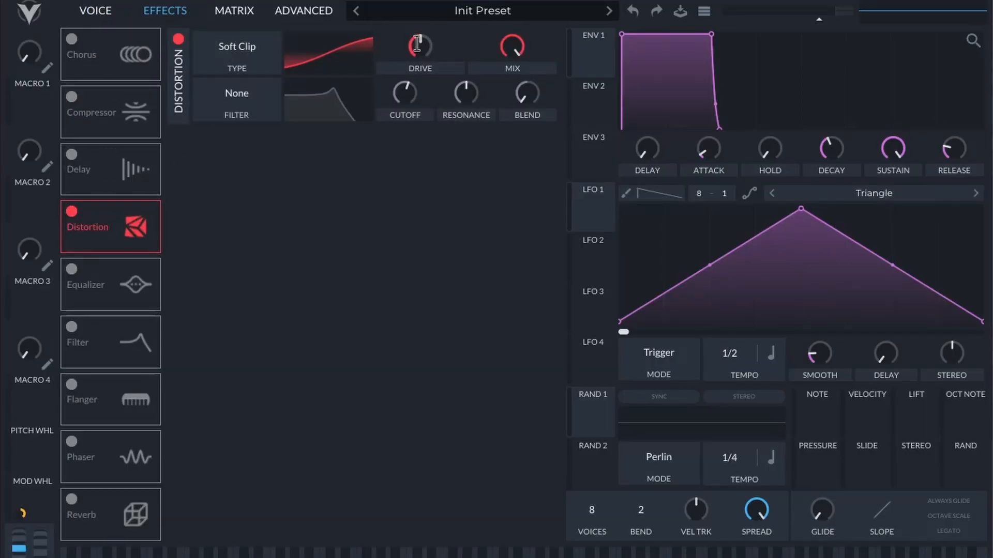
mouse_move(420, 39)
left_mouse_down()
mouse_move(424, 23)
mouse_move(420, 39)
left_mouse_up()
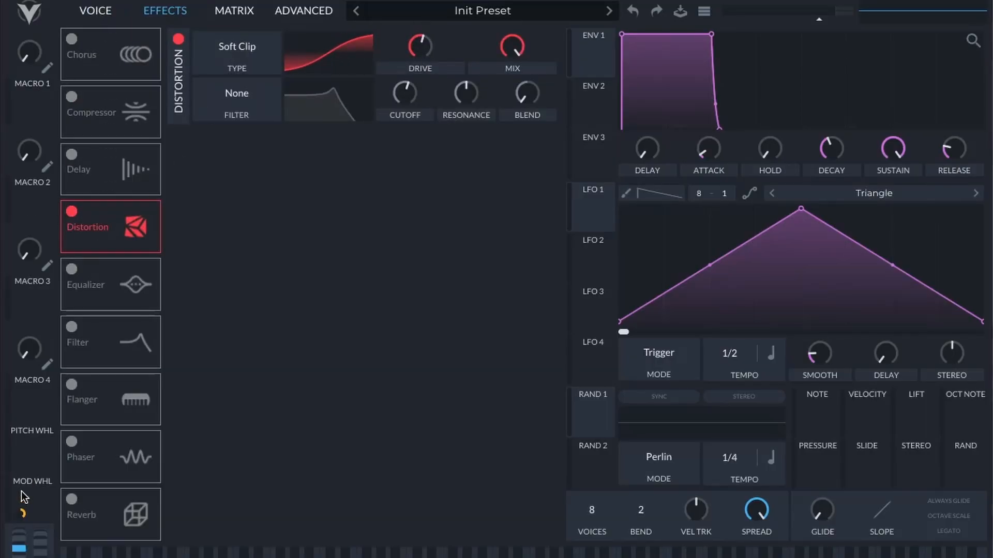
left_click_drag(23, 514, 421, 83)
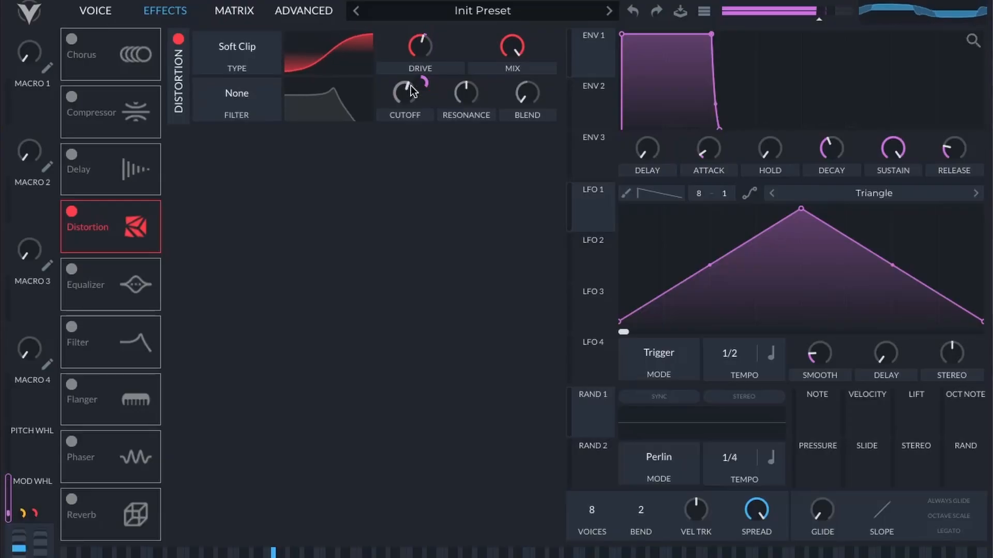
Enable the Equalizer and assign the mod wheel to its middle band's gain and cutoff, lowering the base cutoff with about 23.67 cutoff modulation.
left_click(72, 269)
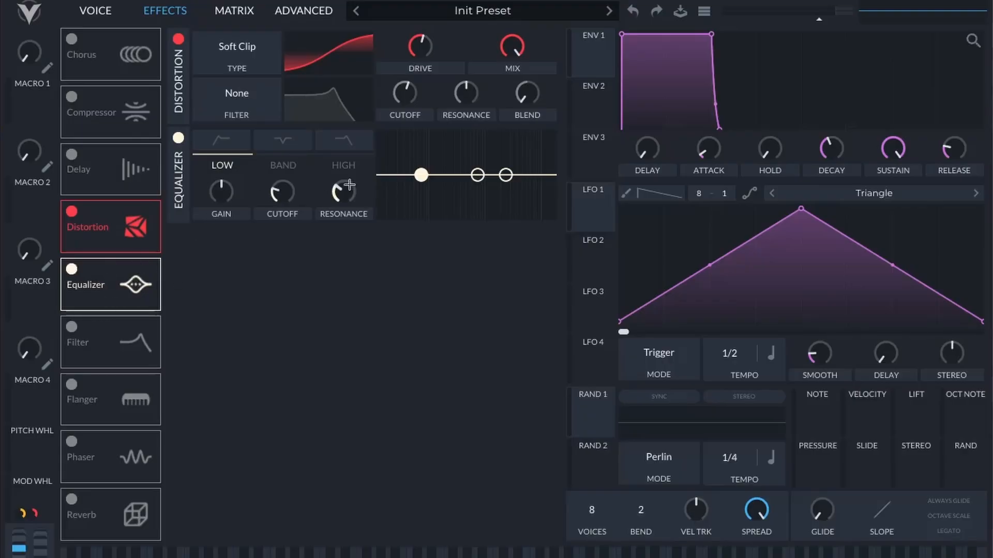
left_click(11, 489)
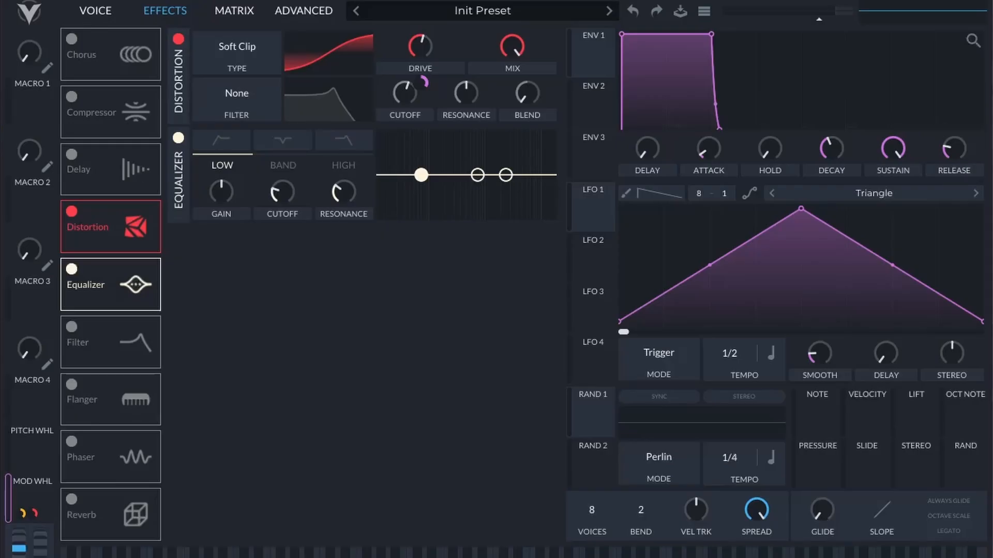
mouse_move(17, 509)
left_click(284, 165)
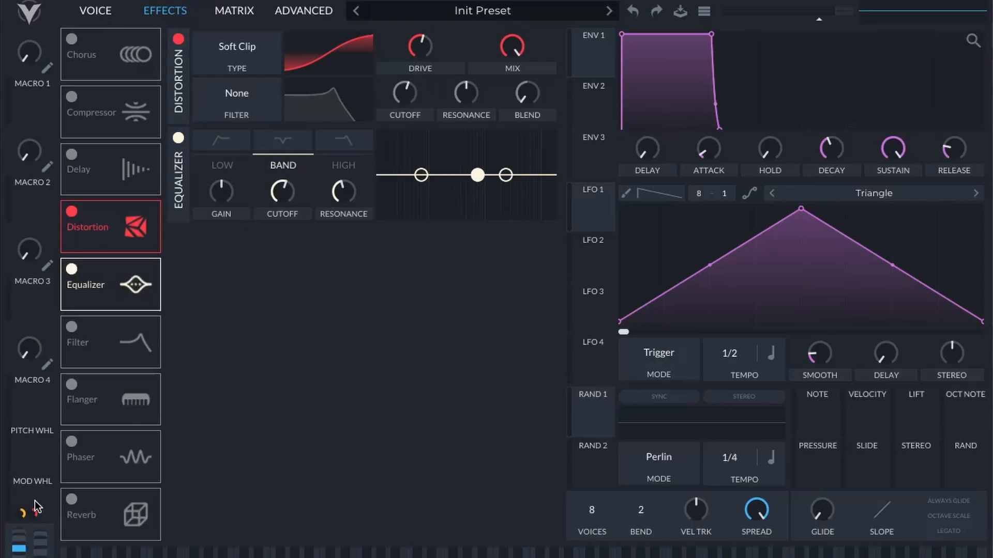
left_click_drag(35, 500, 222, 190)
left_click_drag(27, 502, 278, 202)
mouse_move(288, 233)
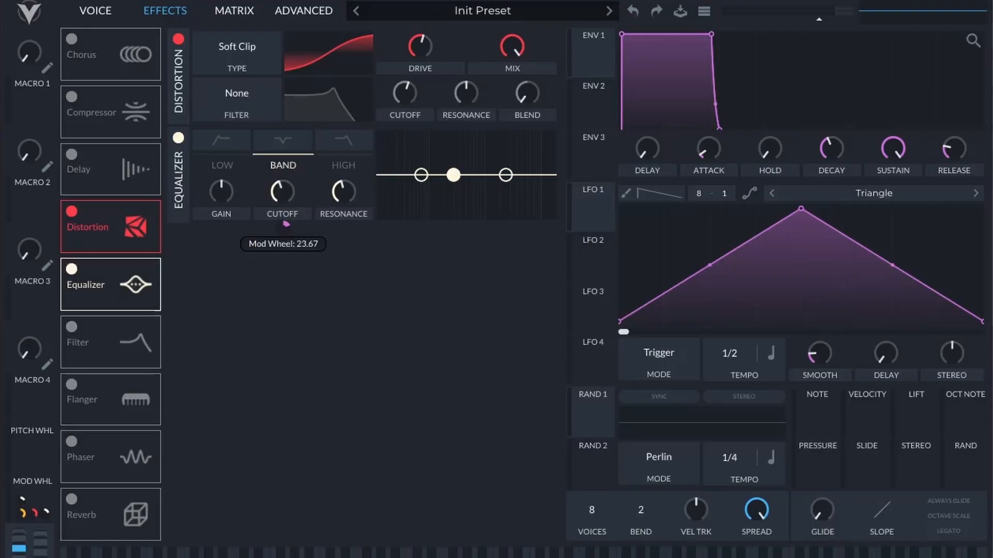
Assign the mod wheel to the Equalizer's high band cutoff with a negative amount and raise the base cutoff.
left_click(343, 165)
left_click_drag(45, 491, 286, 192)
left_click_drag(283, 225, 282, 256)
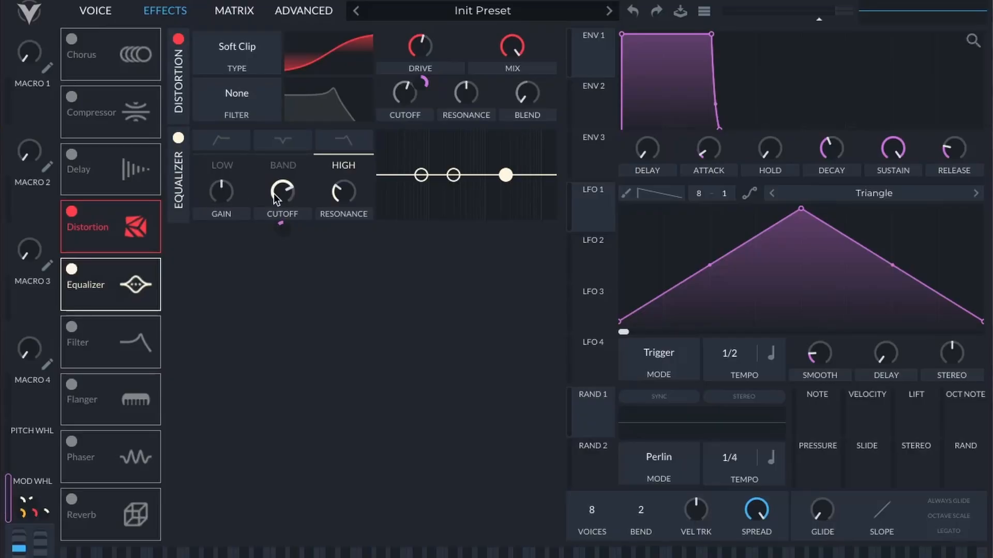
left_click_drag(286, 196, 296, 185)
mouse_move(279, 224)
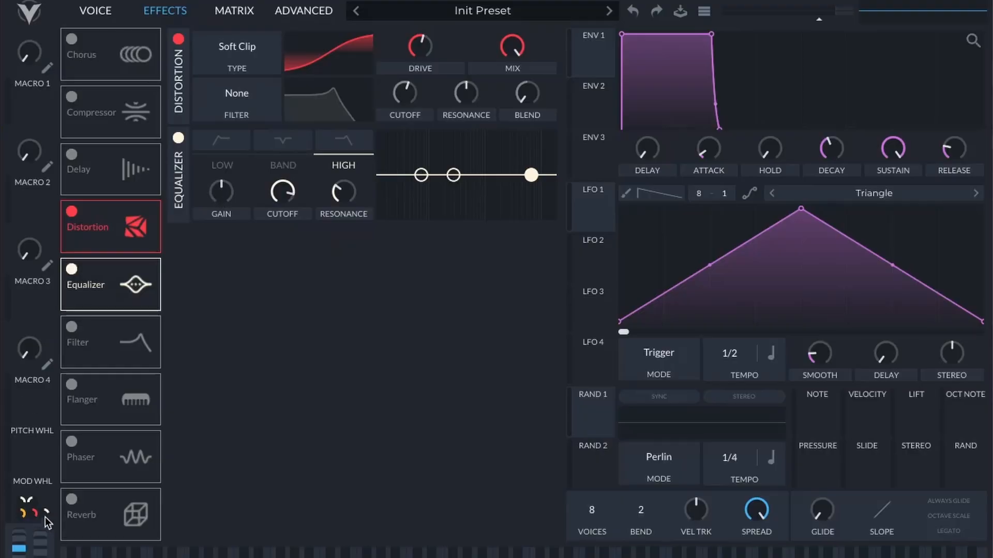
Assign the mod wheel to the Equalizer's high band gain and adjust its cutoff modulation to about -26.74.
left_click_drag(33, 495, 205, 230)
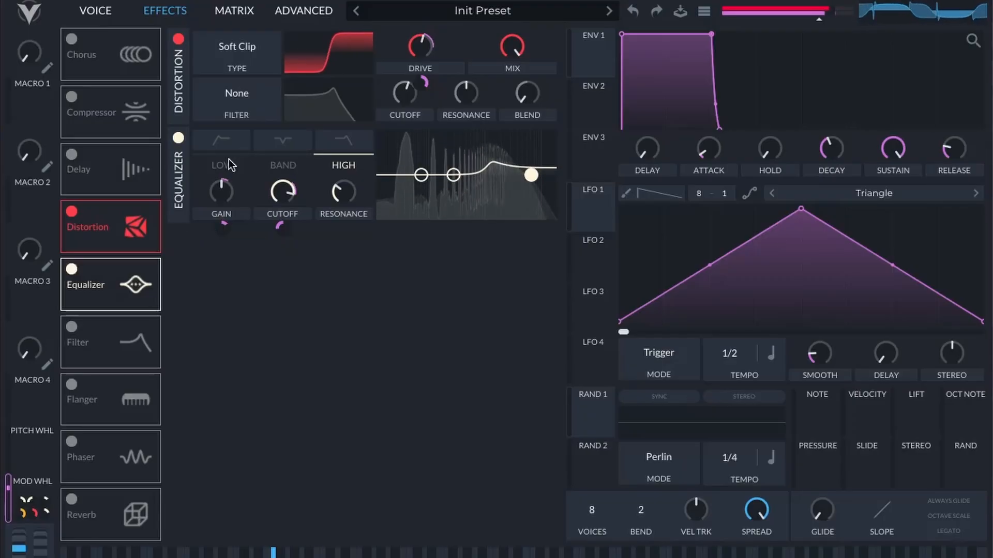
mouse_move(280, 232)
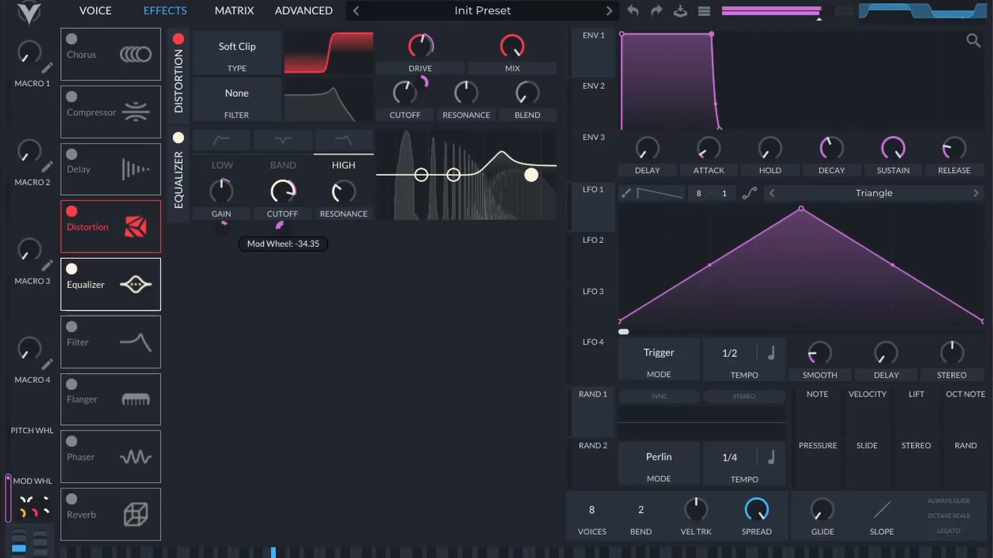
left_click_drag(280, 226, 280, 232)
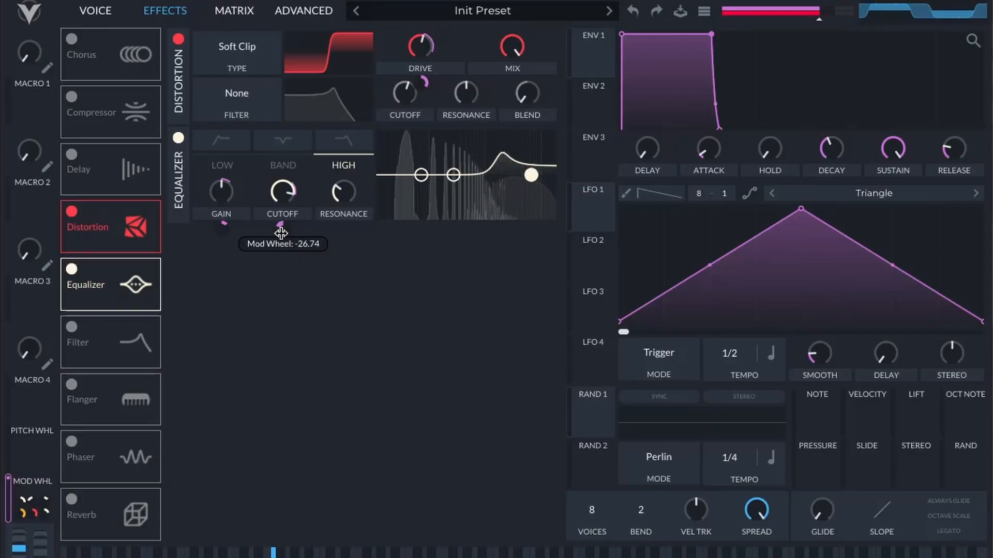
Assign the mod wheel to the Equalizer's middle band resonance with a small positive amount, and fine-tune the band's cutoff modulation.
left_click(281, 165)
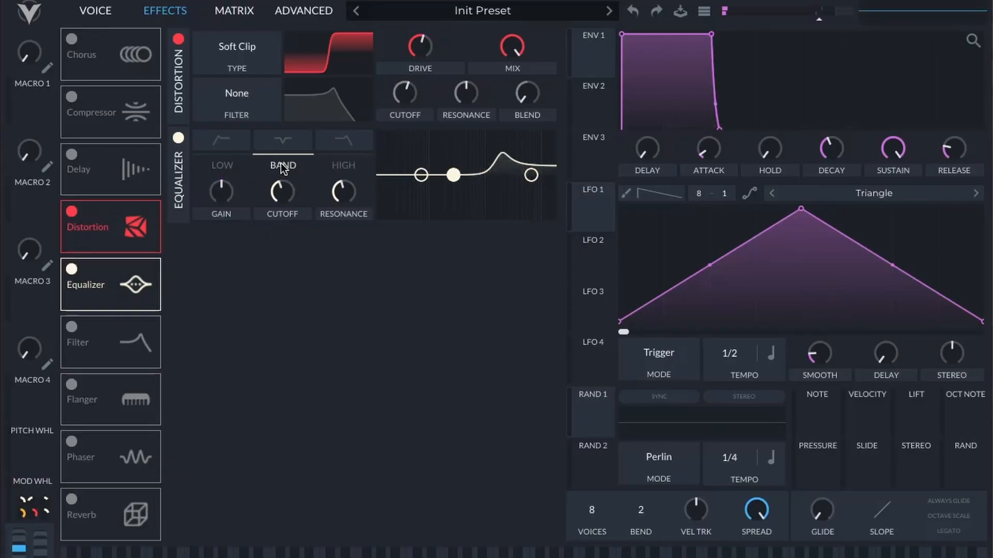
mouse_move(289, 232)
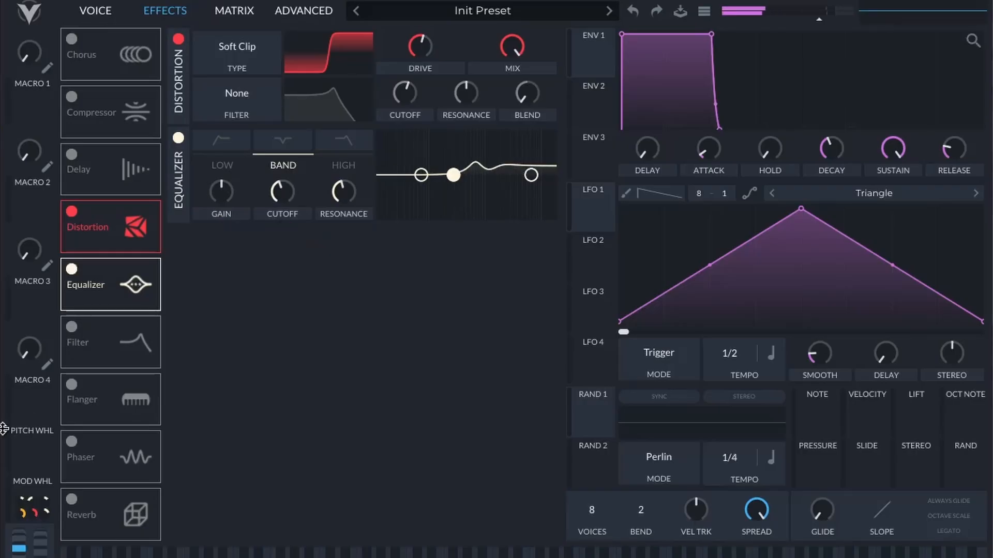
left_click_drag(32, 505, 347, 192)
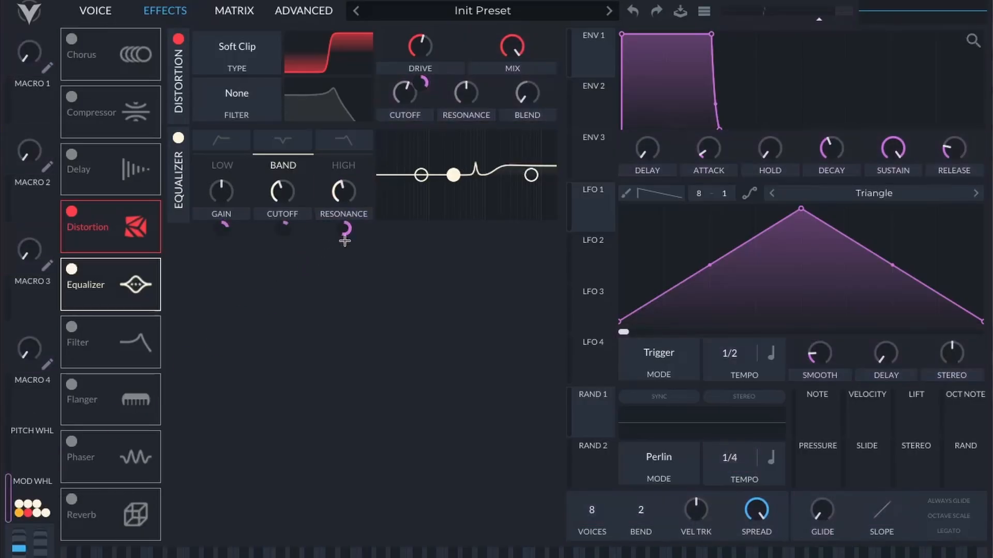
mouse_move(345, 228)
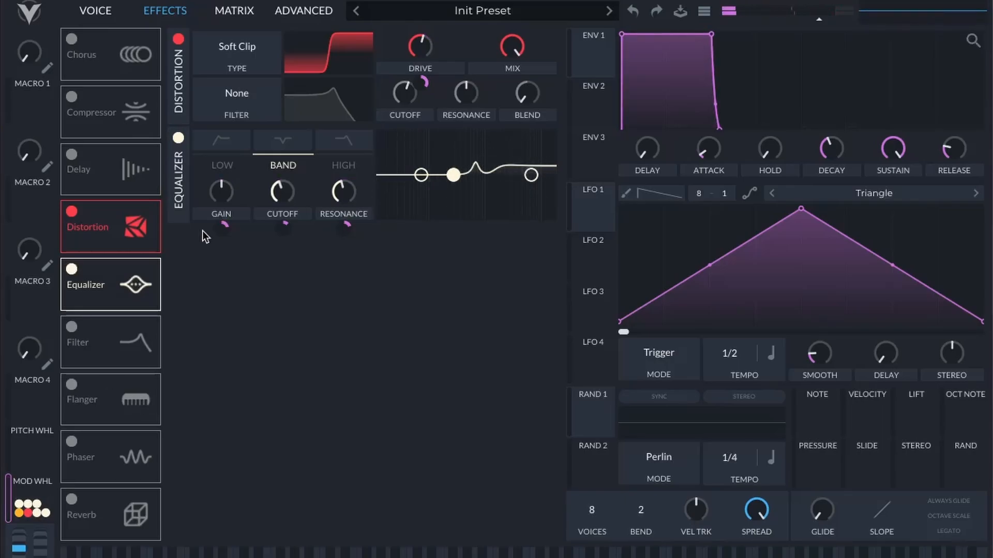
Assign the mod wheel to the Equalizer's high band resonance and reduce the modulation amount.
left_click(343, 164)
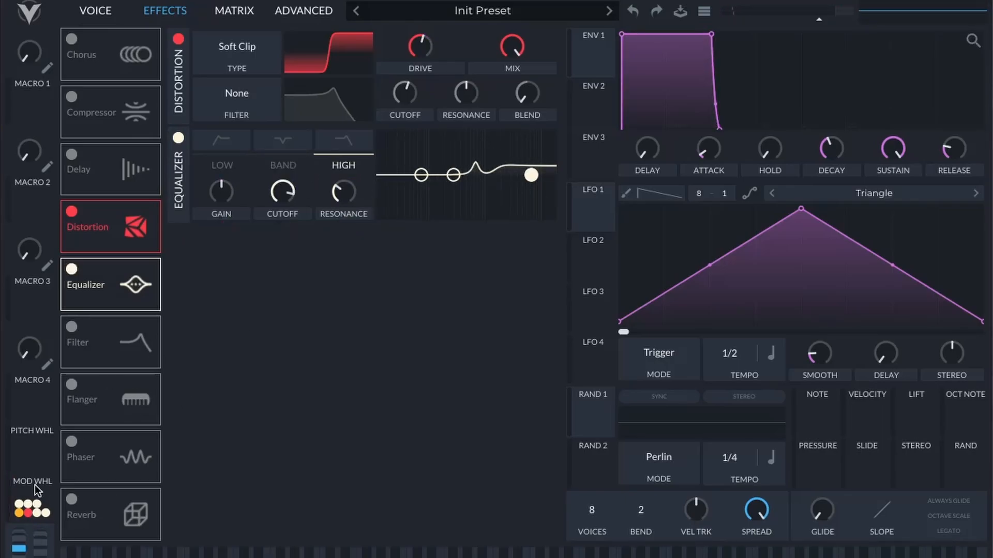
left_click_drag(35, 485, 345, 192)
mouse_move(345, 229)
left_mouse_down()
mouse_move(345, 267)
mouse_move(345, 243)
left_mouse_up()
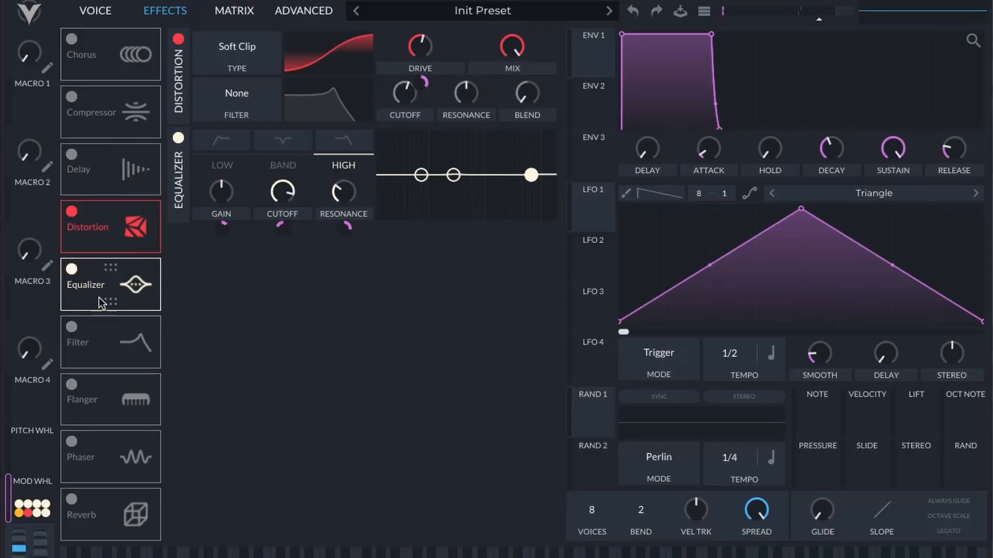
Move the Equalizer ahead of Distortion in the effects chain and enable the Reverb effect.
left_click_drag(99, 297, 107, 234)
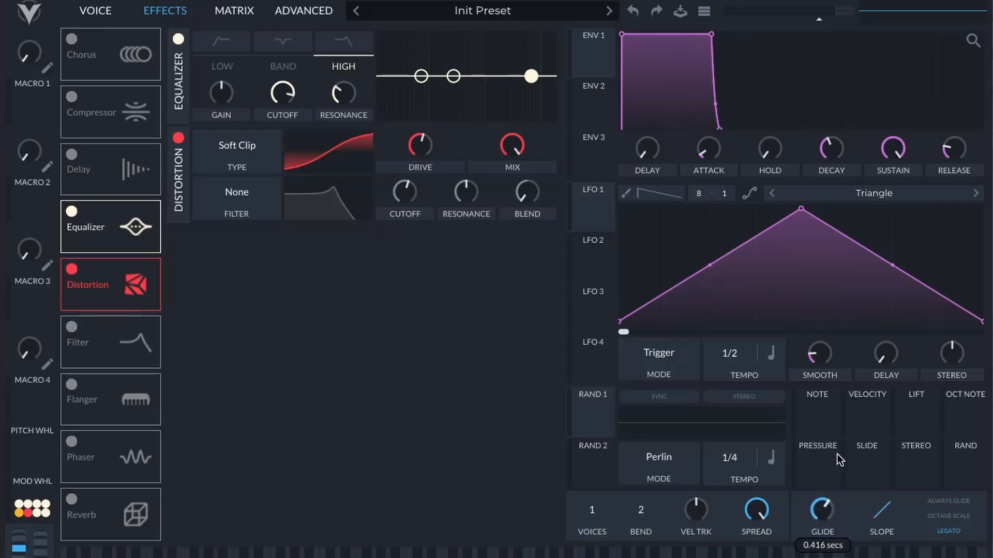
mouse_move(836, 452)
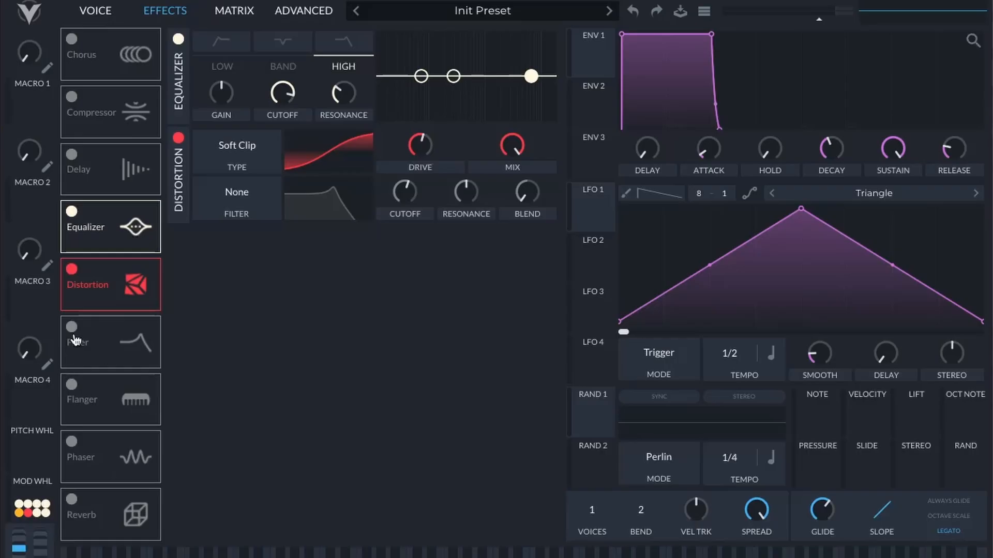
left_click(71, 499)
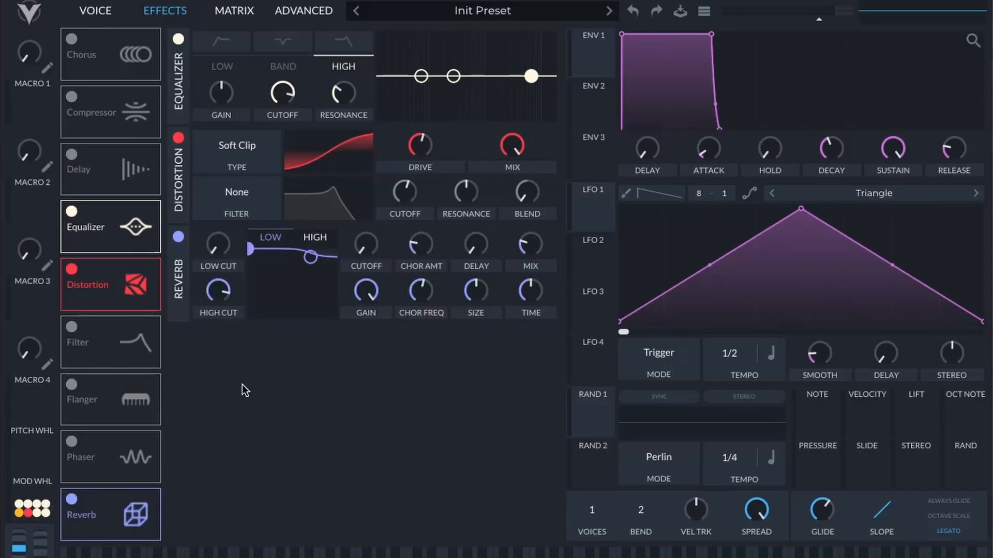
Shape the Reverb with a steep low-band cut, set its mix to zero and assign the mod wheel to the mix.
left_click_drag(250, 262, 282, 309)
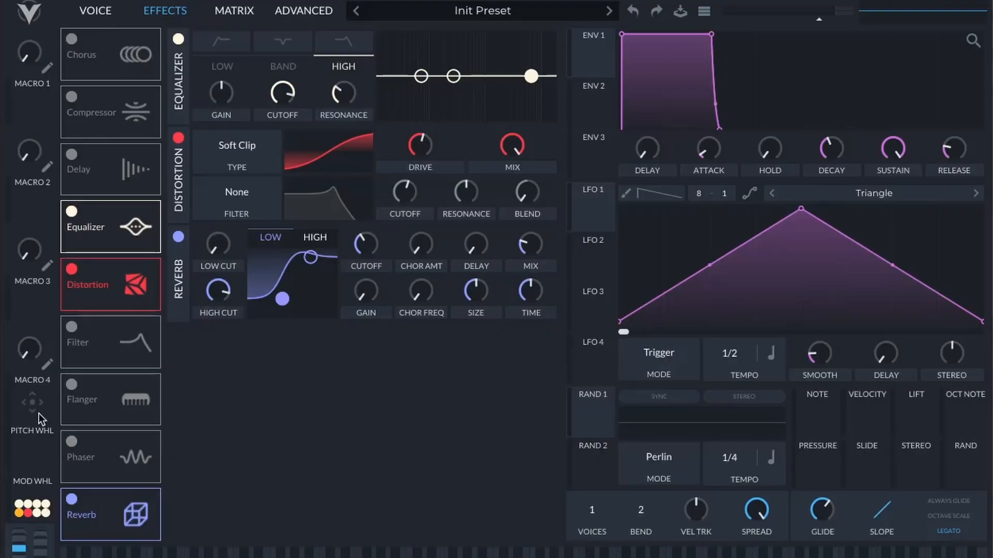
left_click_drag(32, 494, 529, 323)
left_click_drag(527, 287, 527, 288)
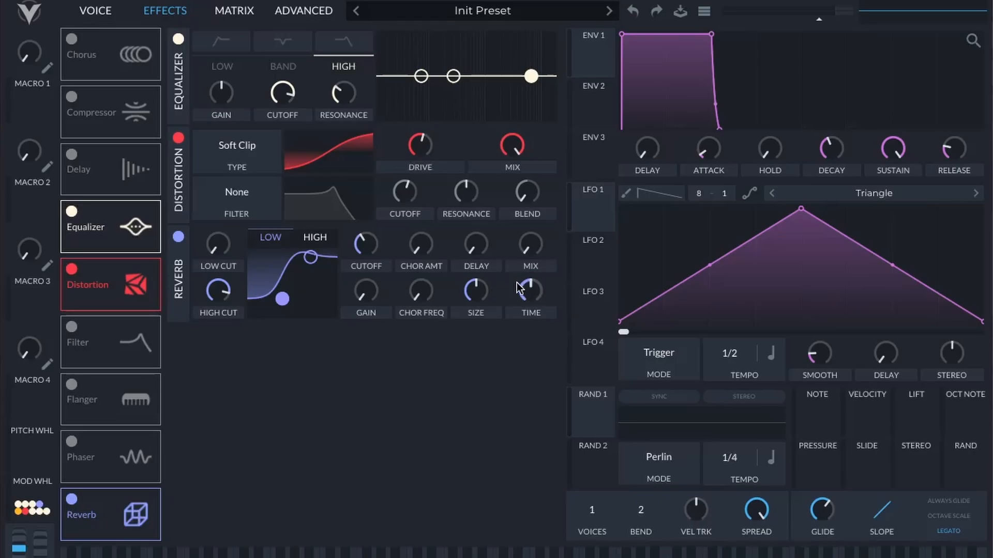
left_click_drag(282, 299, 313, 309)
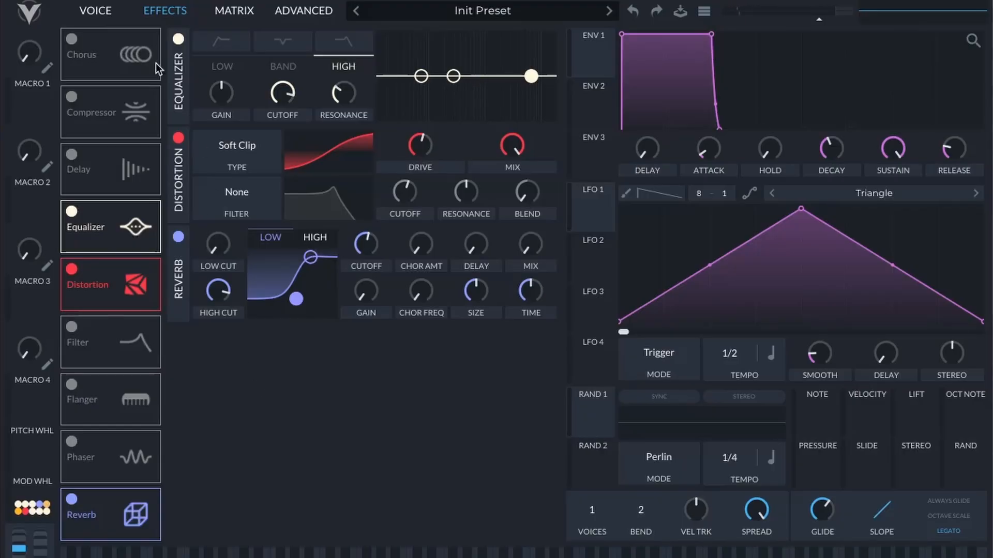
Enable oscillator 3 and load the Basic Shapes wavetable into it.
left_click(96, 11)
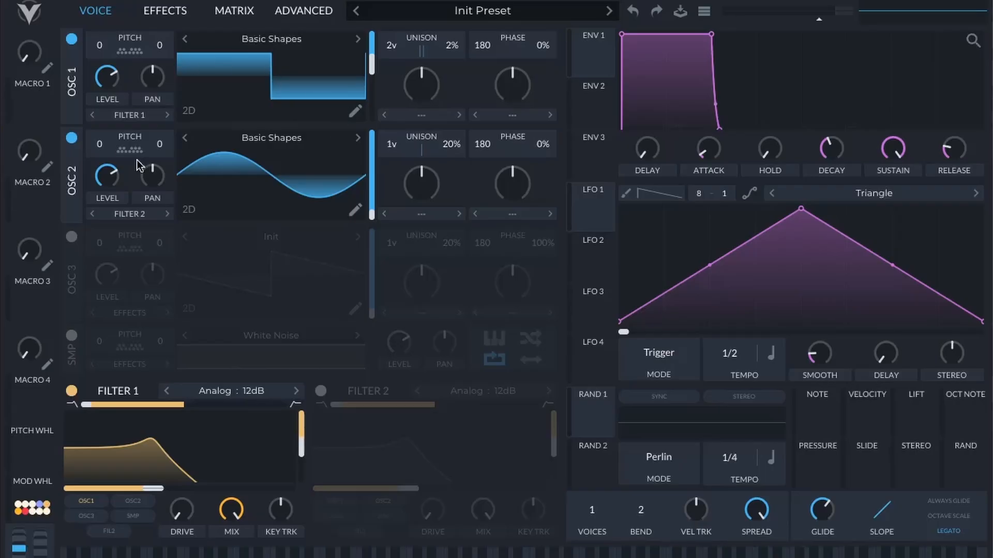
left_click(71, 237)
left_click(310, 236)
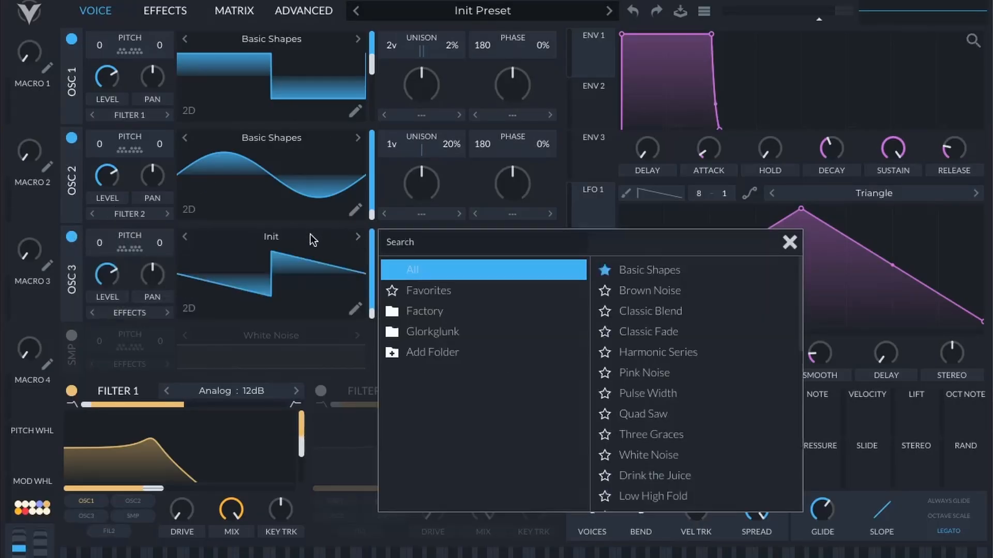
left_click(657, 269)
left_click(790, 243)
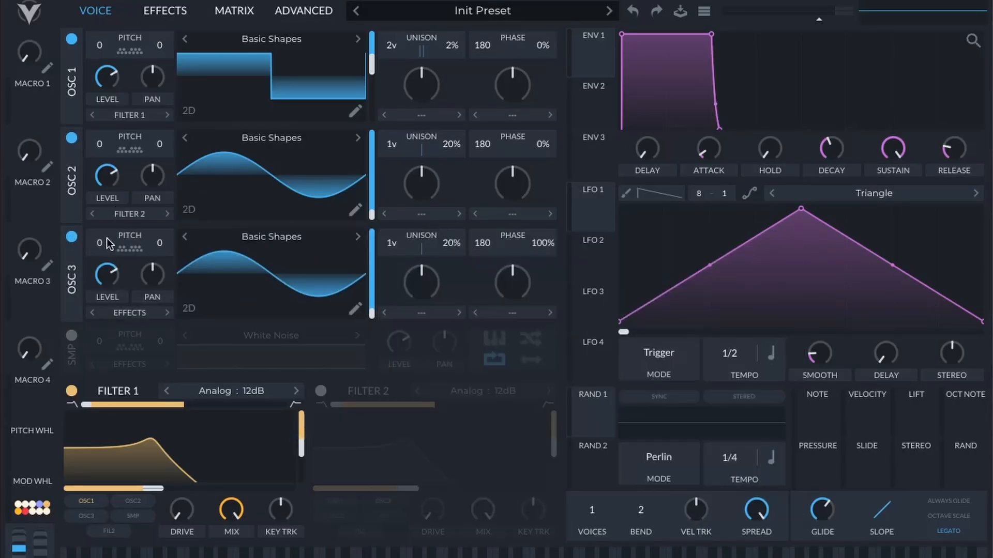
Set oscillator 3's level to zero, its phase randomization to 0% and its transpose to 19 semitones.
left_click_drag(104, 275, 103, 362)
left_click_drag(552, 245, 507, 384)
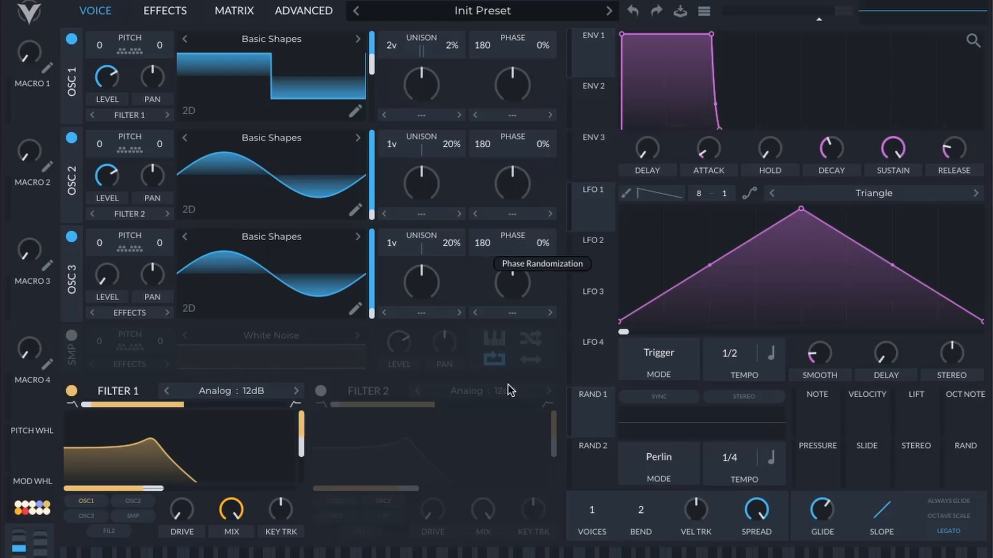
left_click_drag(540, 246, 529, 345)
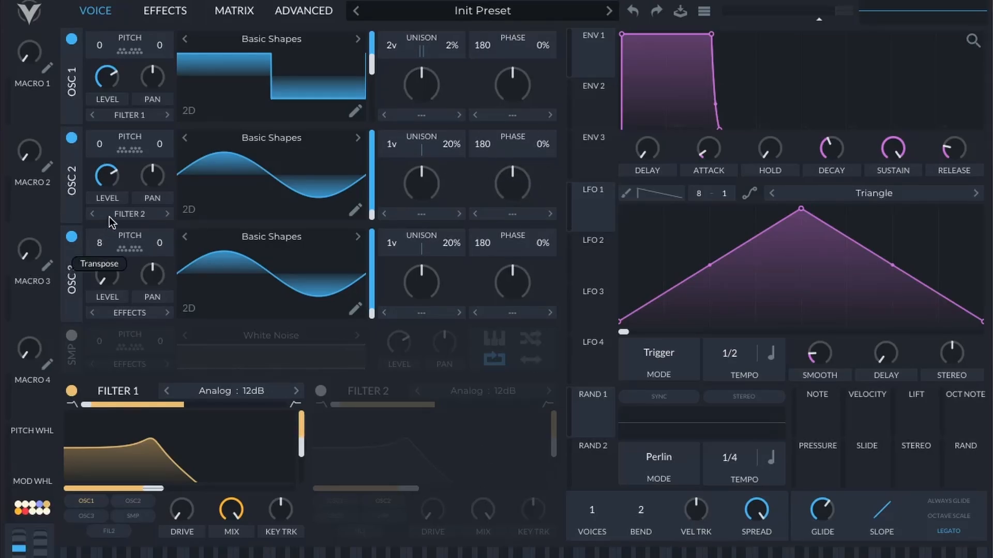
left_click_drag(121, 205, 127, 188)
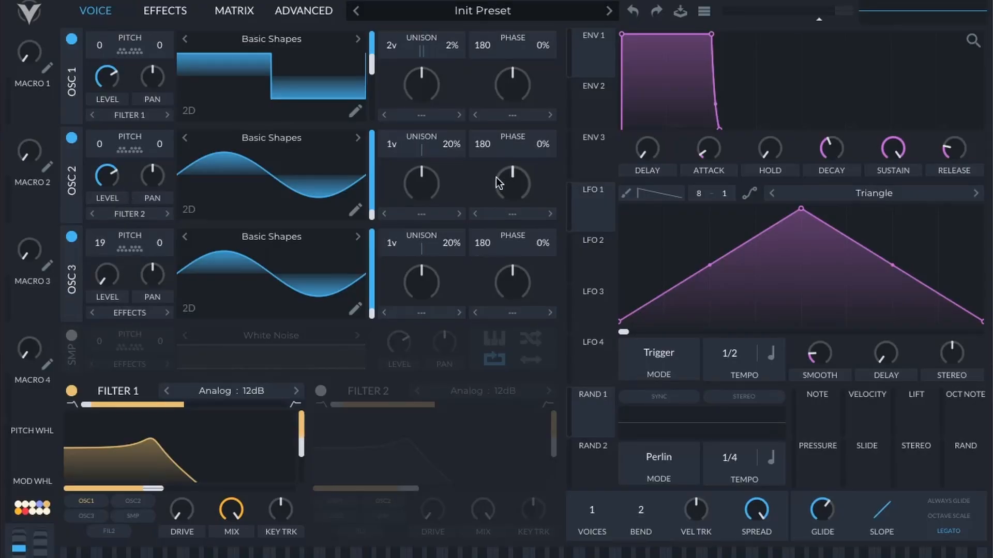
Set oscillator 2's wave morph type to FM <- Osc 3 with an amount of 0%.
left_click(513, 214)
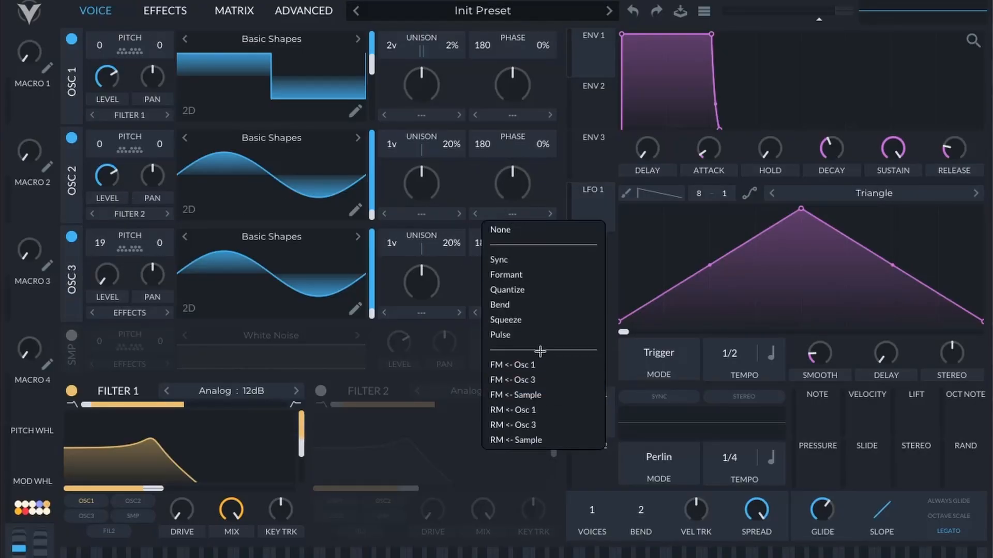
left_click(531, 380)
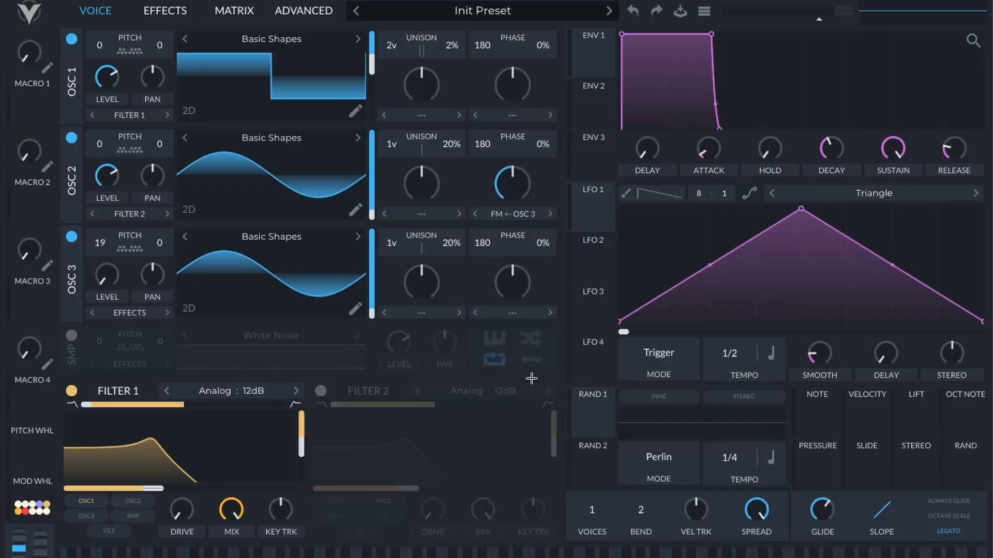
left_click_drag(512, 183, 512, 222)
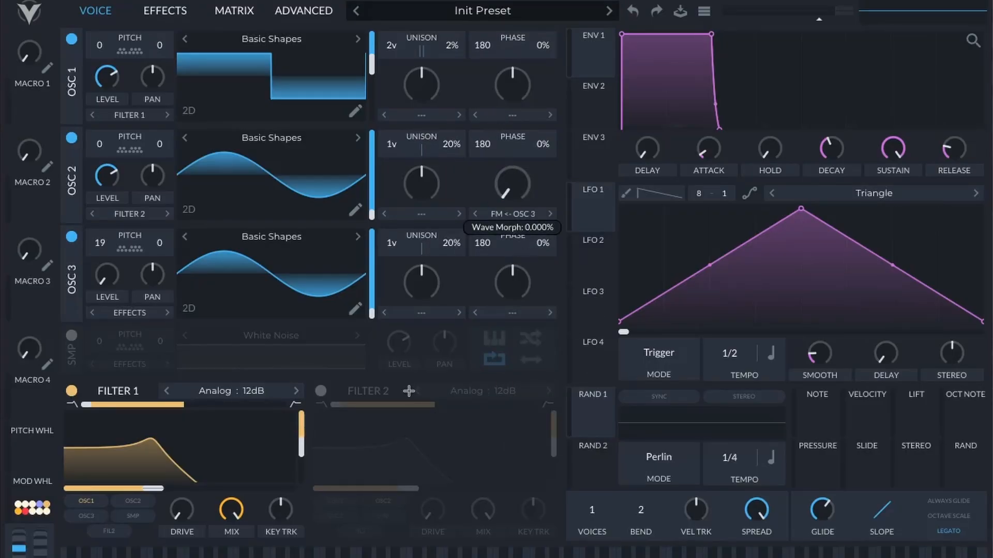
Assign the mod wheel to oscillator 2's FM amount and adjust the modulation to about 0.212.
left_click_drag(35, 488, 512, 226)
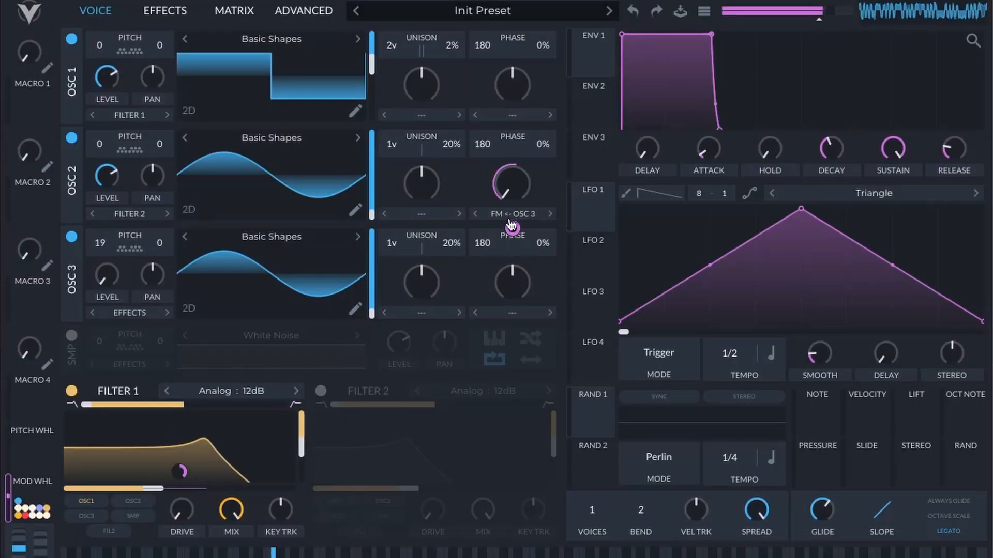
mouse_move(509, 227)
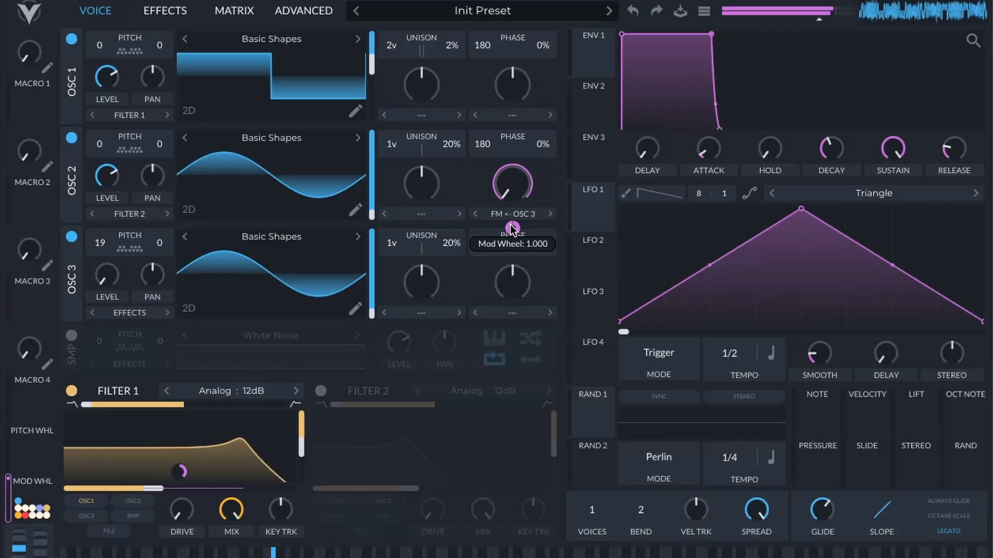
left_click_drag(511, 229, 511, 254)
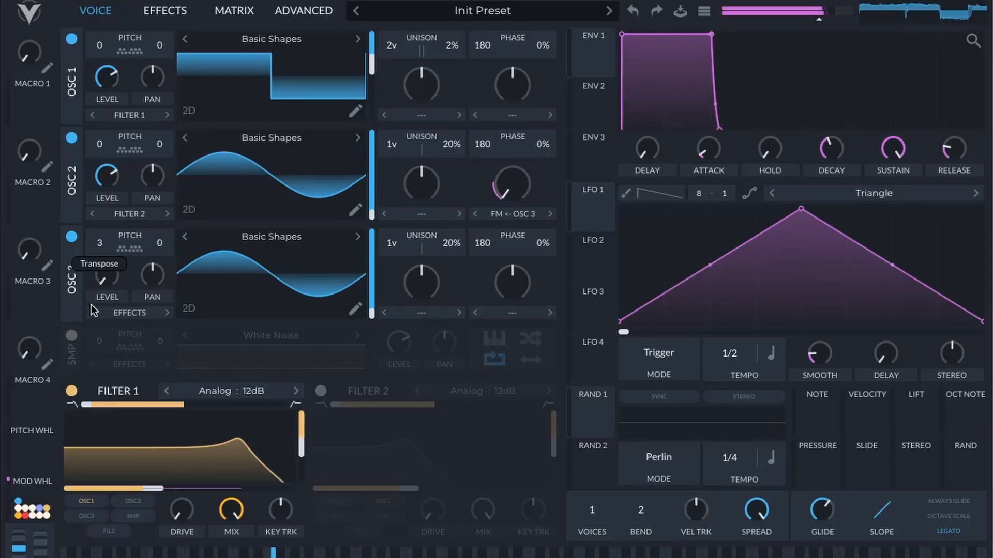
Set oscillator 3's transpose to 12 semitones and the mod wheel modulation of oscillator 2's FM amount to 0.286.
left_click_drag(103, 289, 105, 280)
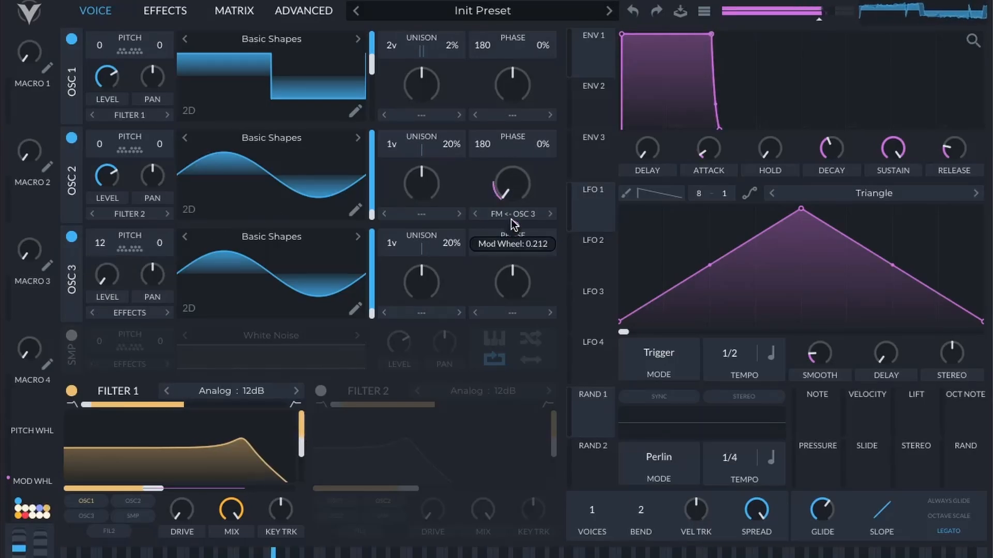
left_click_drag(513, 226, 513, 218)
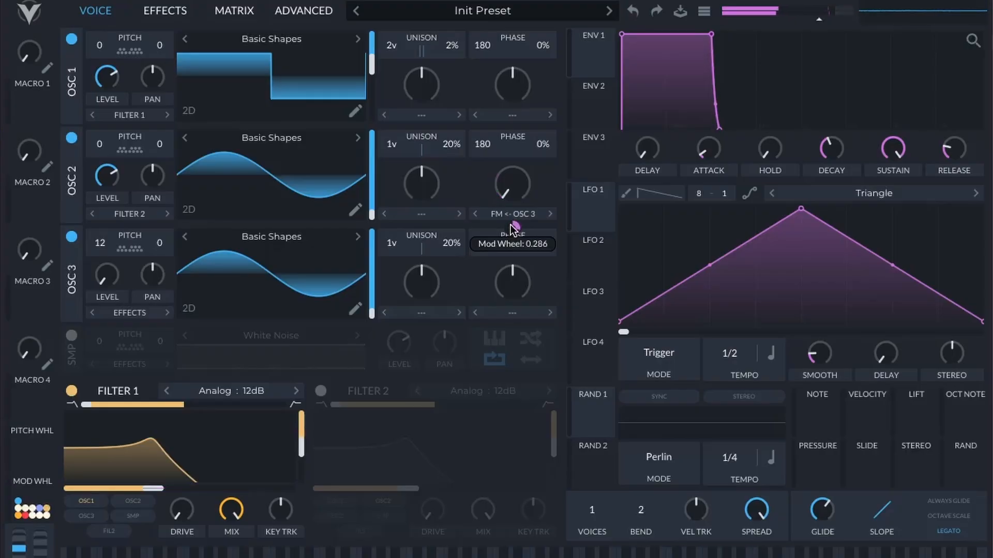
mouse_move(182, 469)
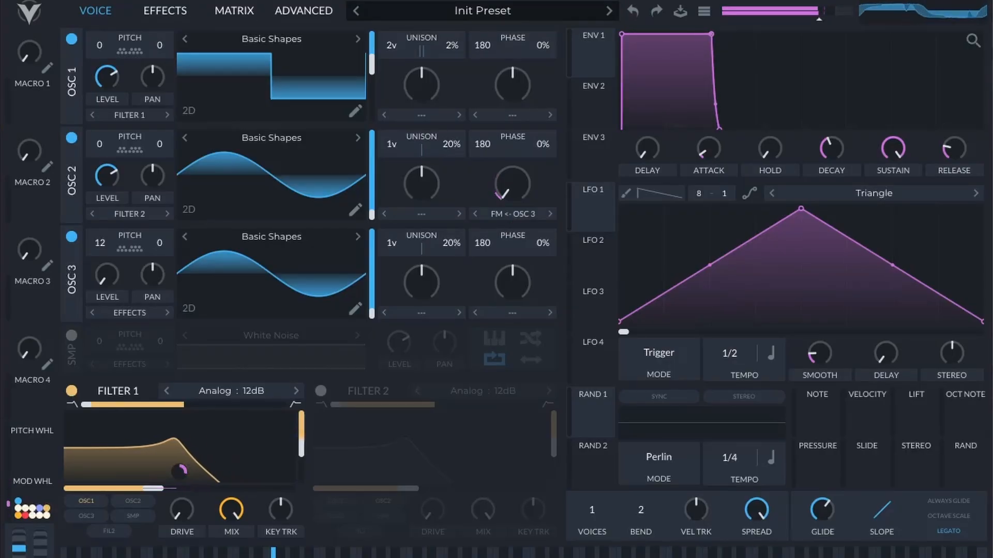